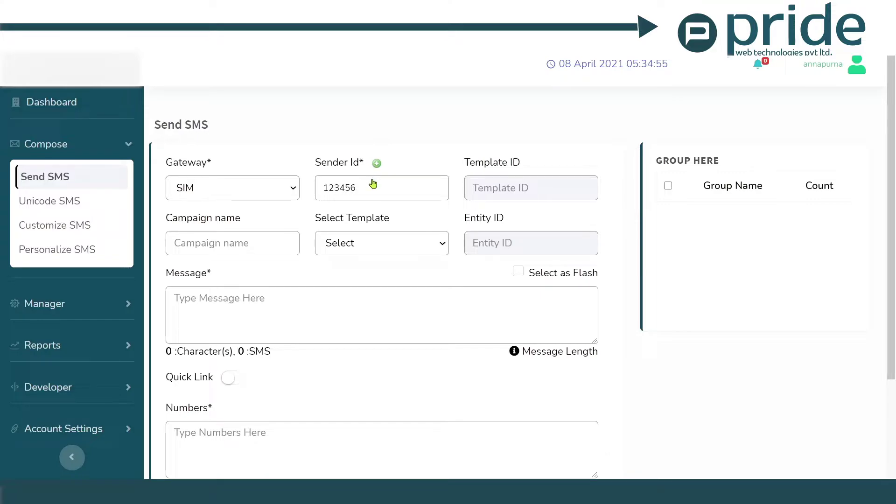
Apply the Demo template and write the message 'pride web technologies pvt ltd'
click(370, 250)
click(364, 273)
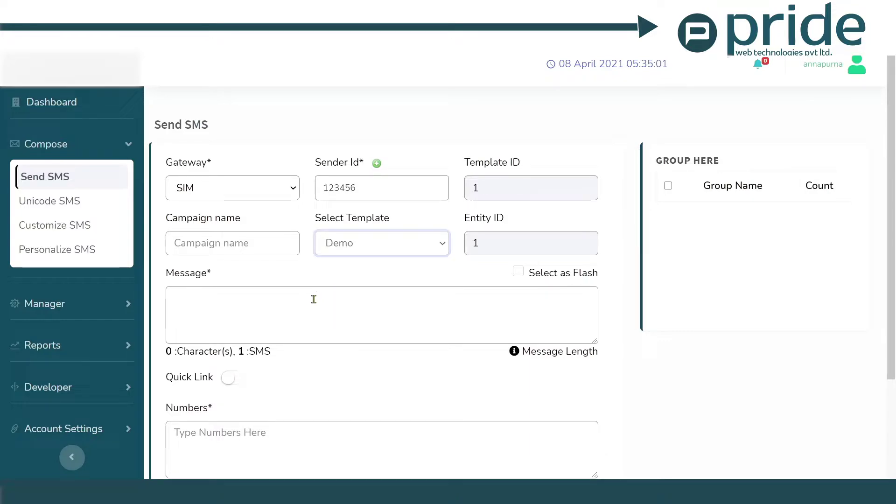
click(313, 299)
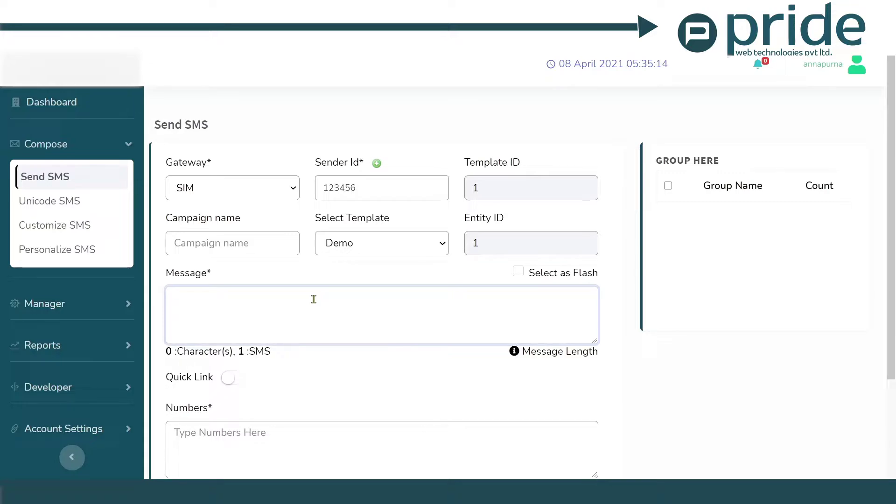
text(p)
text(ride web technolog)
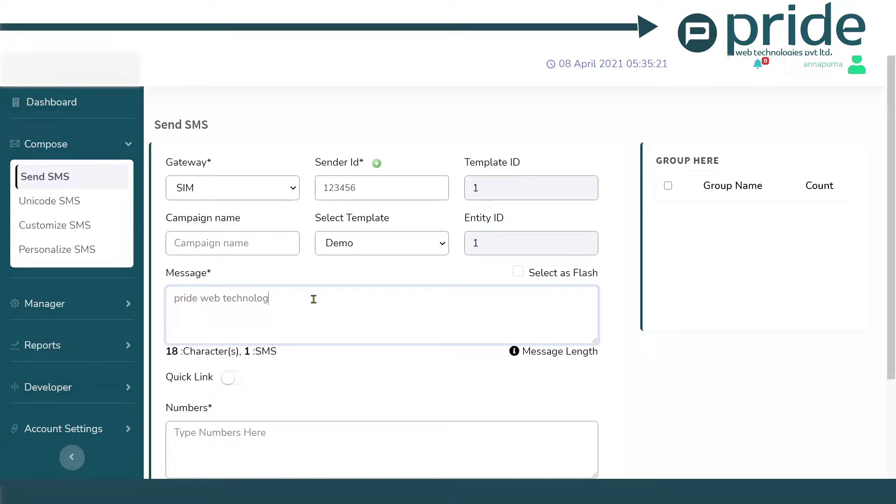
text(ies pvt ltd)
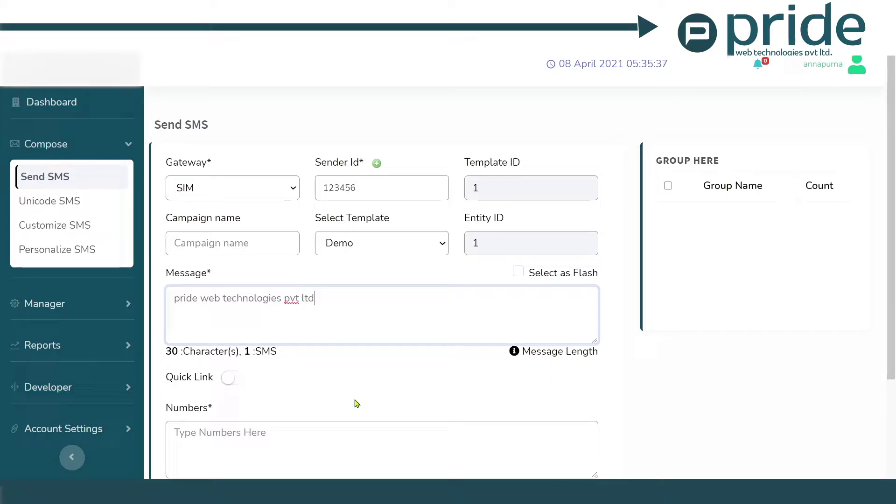
scroll(354, 402, down, 2)
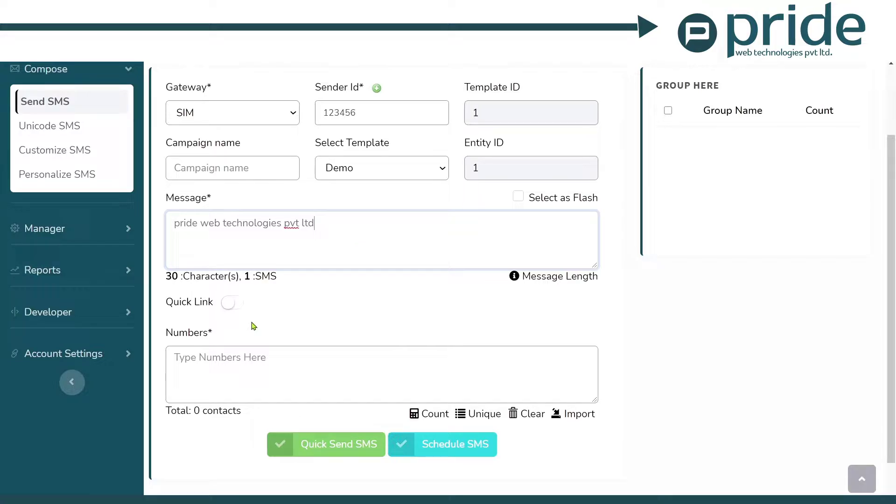
click(235, 304)
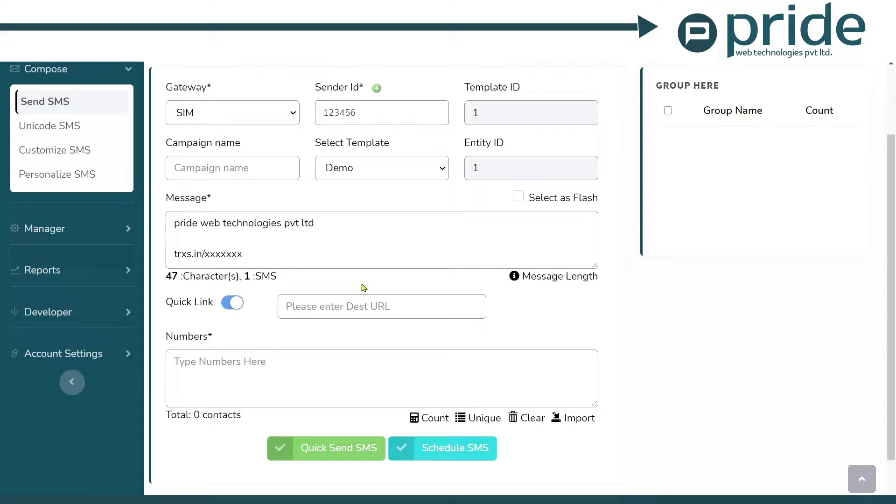
click(357, 304)
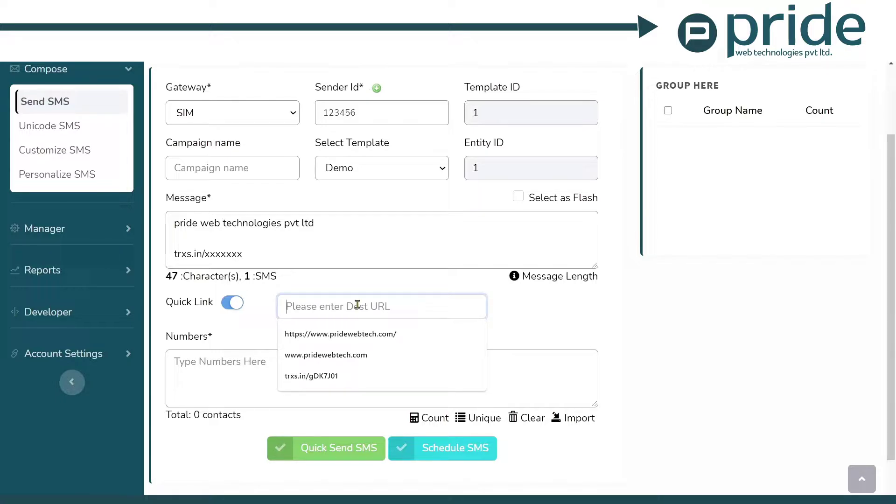
click(348, 342)
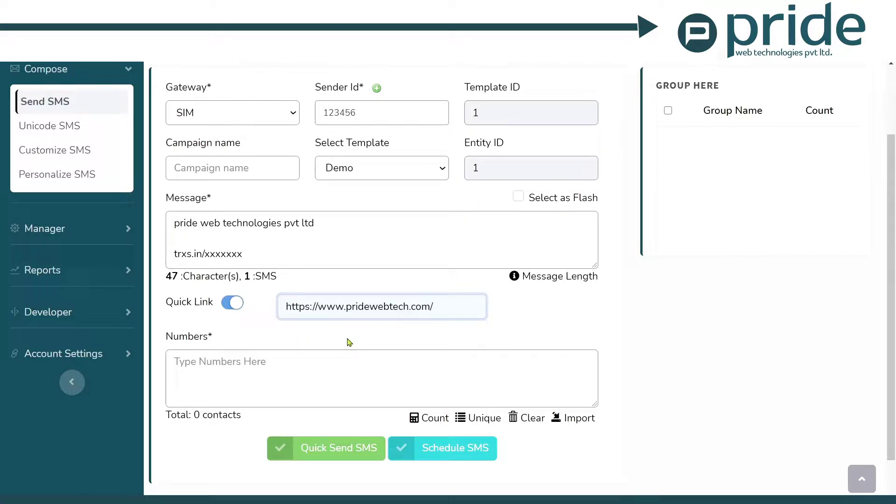
click(272, 400)
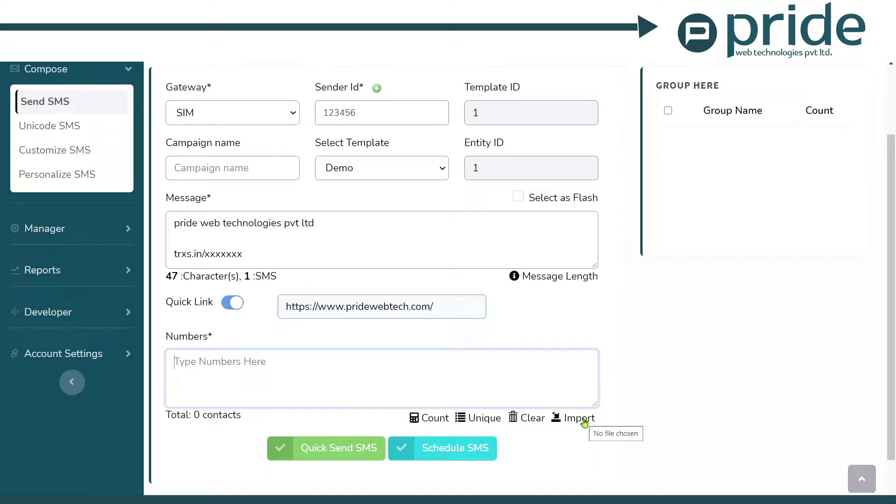
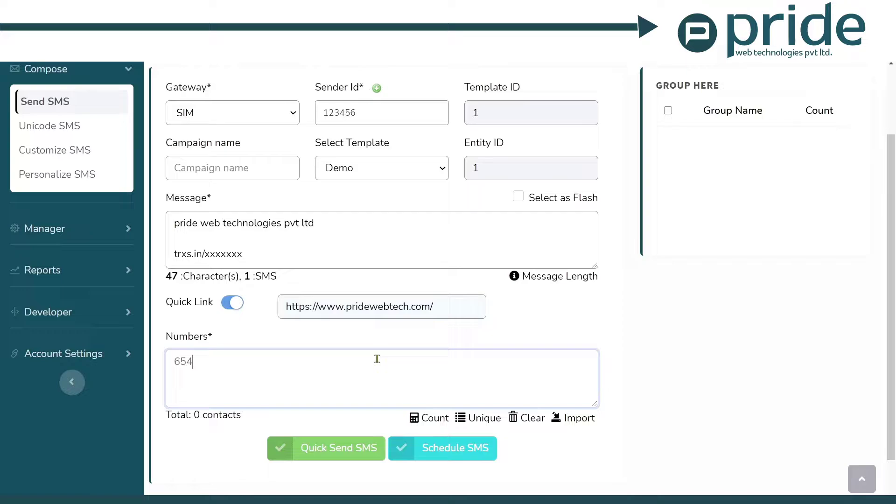
List the recipient numbers on separate lines and paste a duplicate of the third number
key(Tab)
click(377, 359)
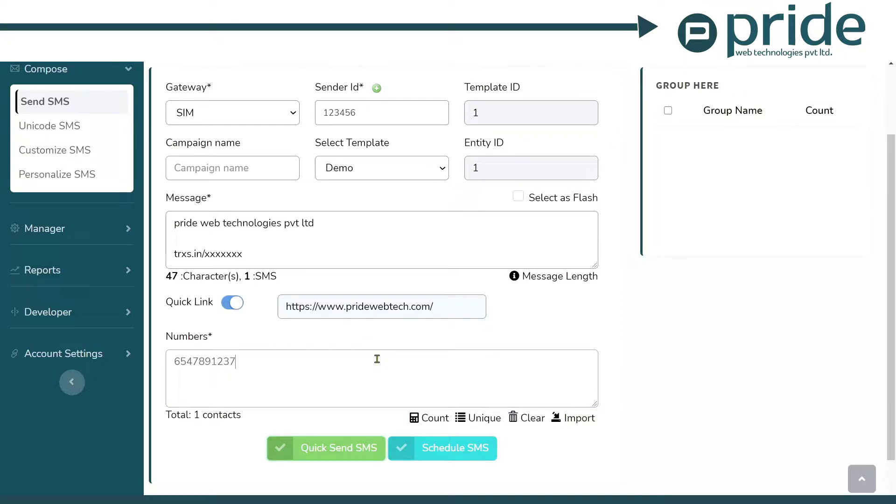
key(Return)
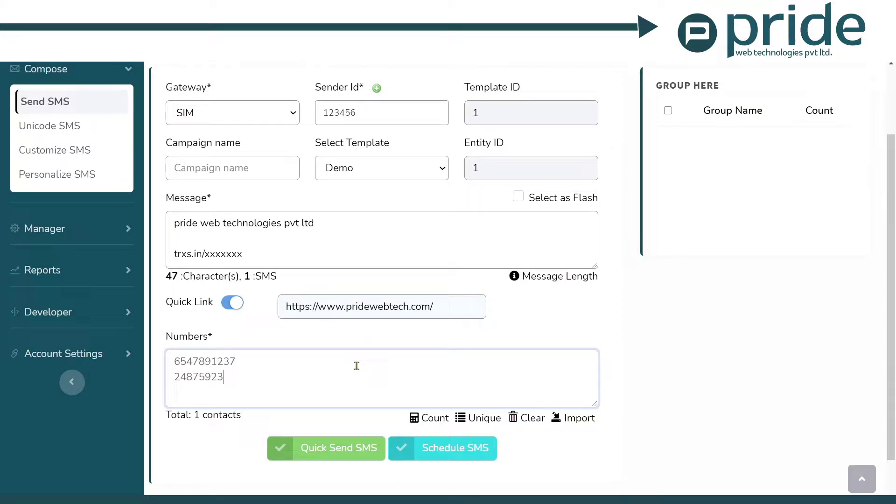
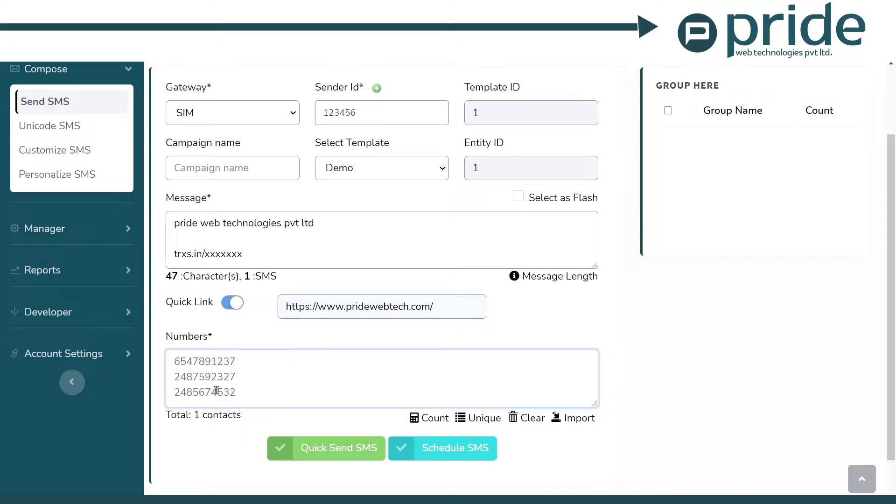
double_click(217, 390)
key(ctrl+c)
click(294, 393)
key(Return)
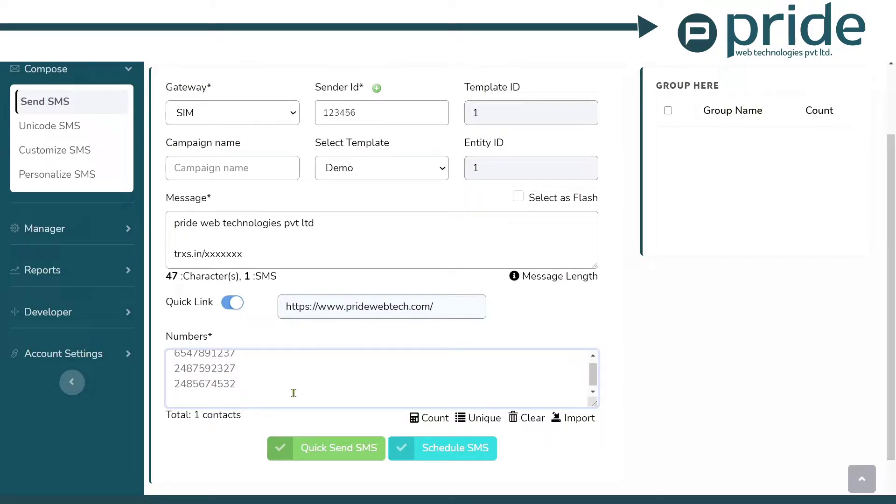
key(ctrl+v)
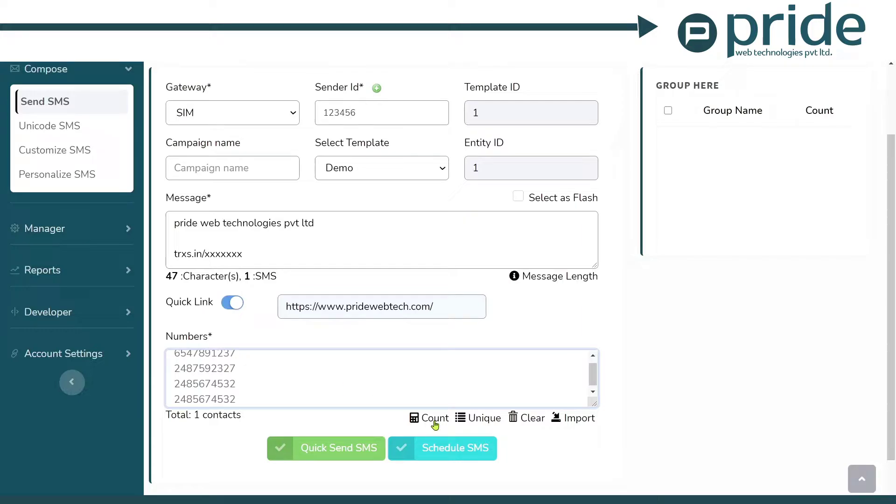
scroll(380, 395, up, 1)
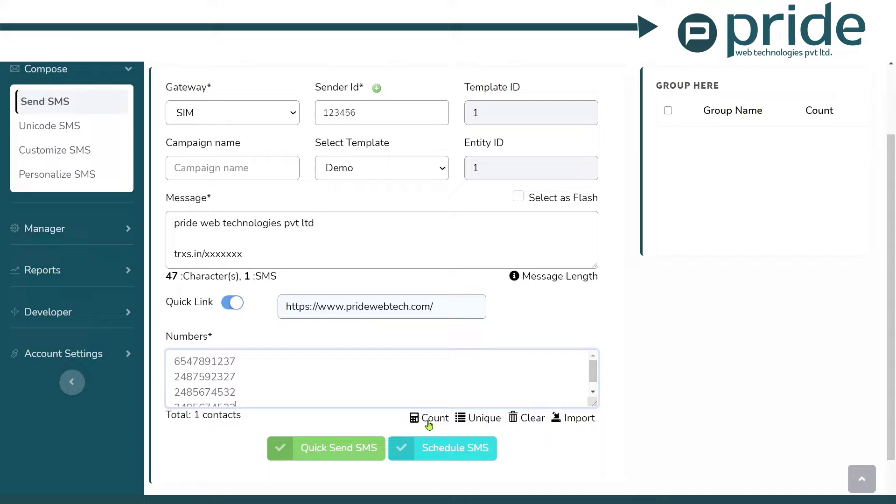
Count the four listed contacts and remove the duplicate so three unique numbers remain
click(428, 422)
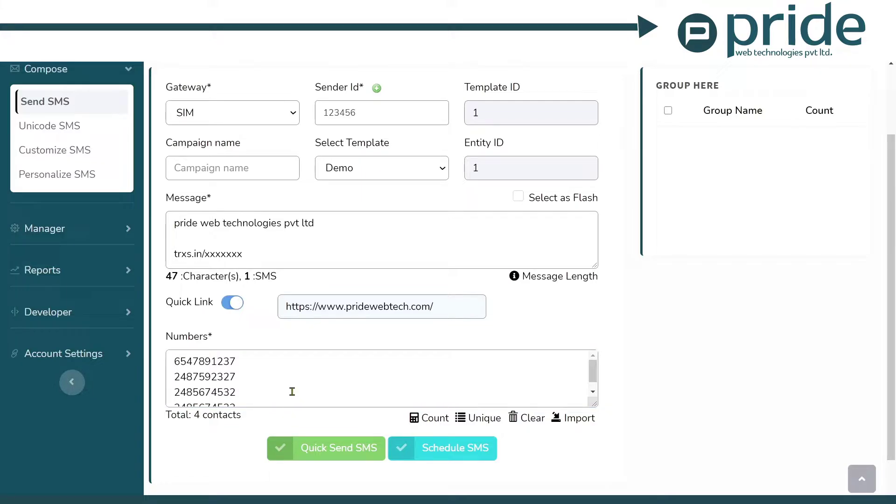
scroll(291, 391, down, 1)
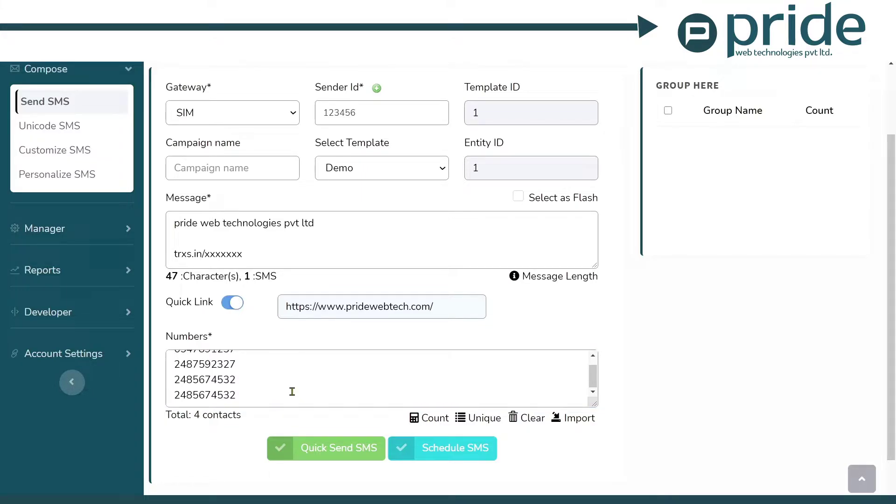
double_click(220, 418)
click(331, 407)
click(482, 422)
scroll(301, 390, up, 1)
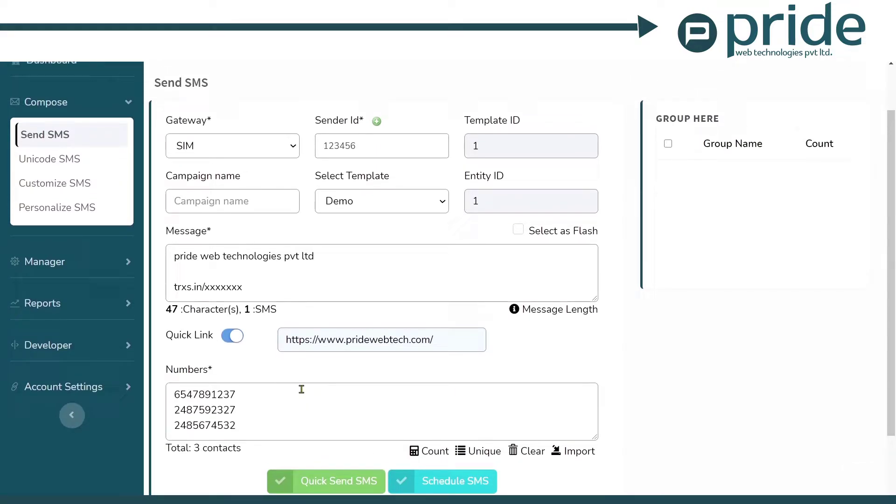
scroll(301, 390, down, 1)
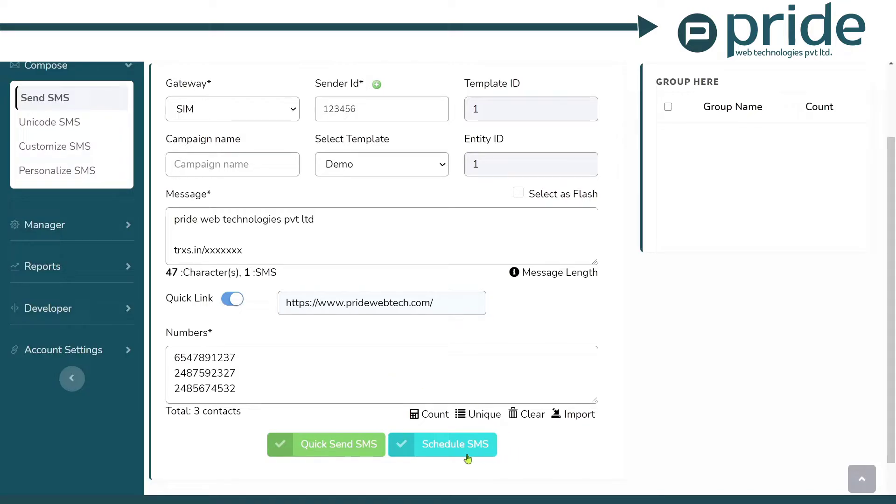
scroll(468, 458, down, 1)
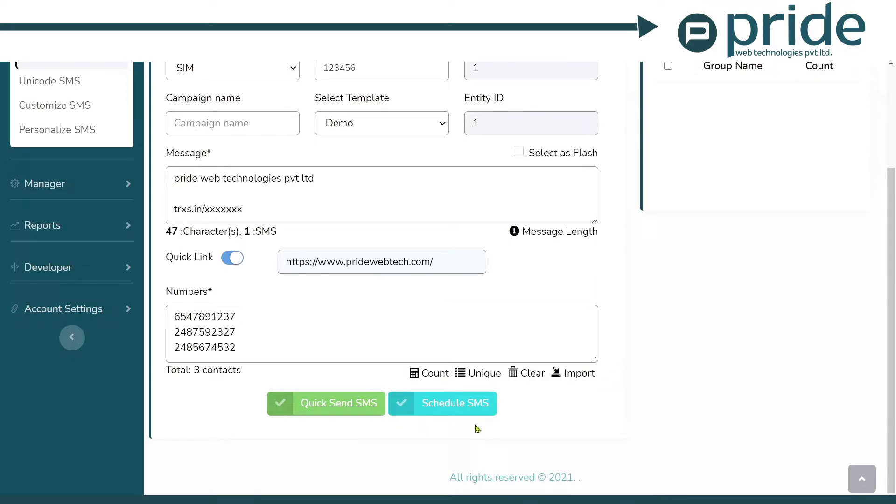
click(479, 415)
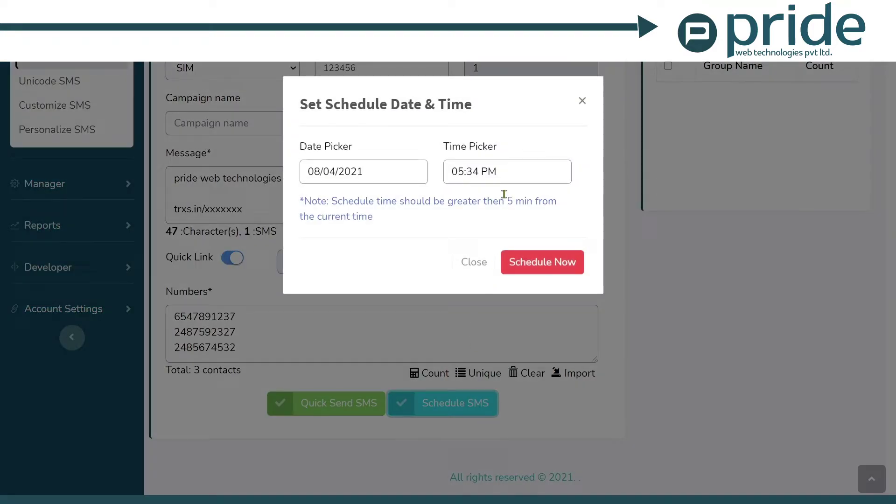
click(478, 267)
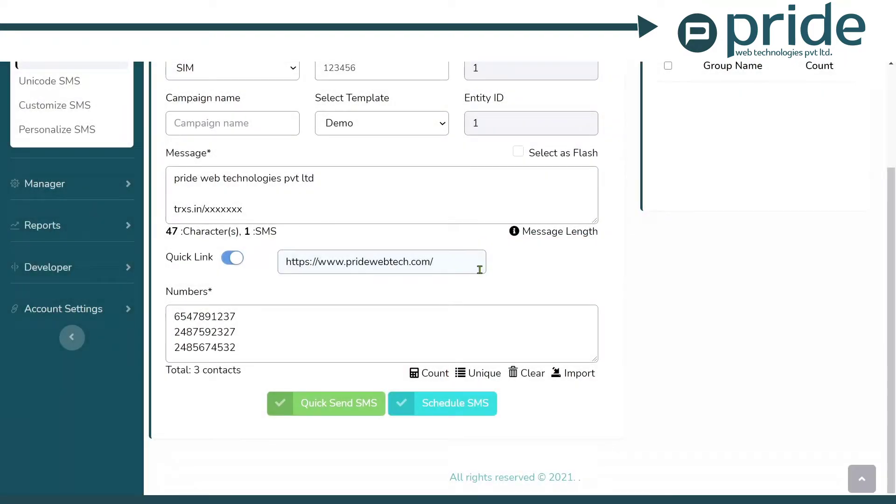
Preview the English message via Quick Send SMS and send it now to the three numbers
click(348, 409)
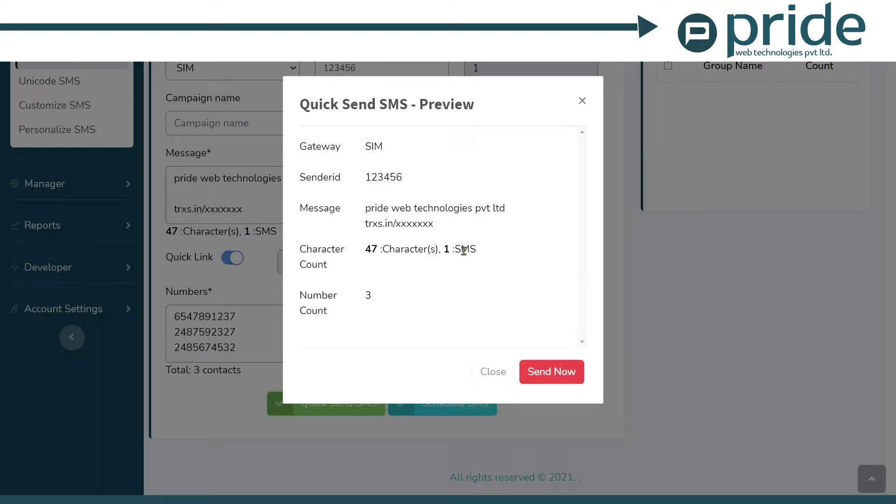
click(559, 377)
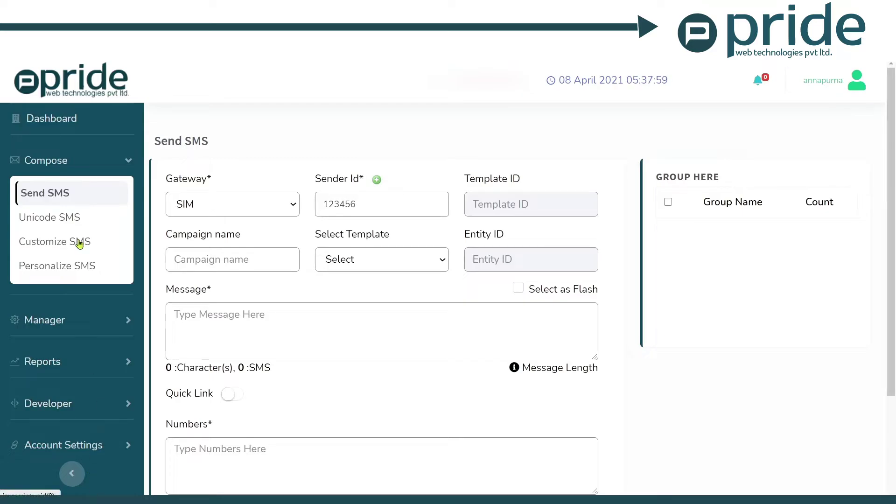
Switch to the Unicode SMS compose form and glance at the language list without choosing
click(77, 217)
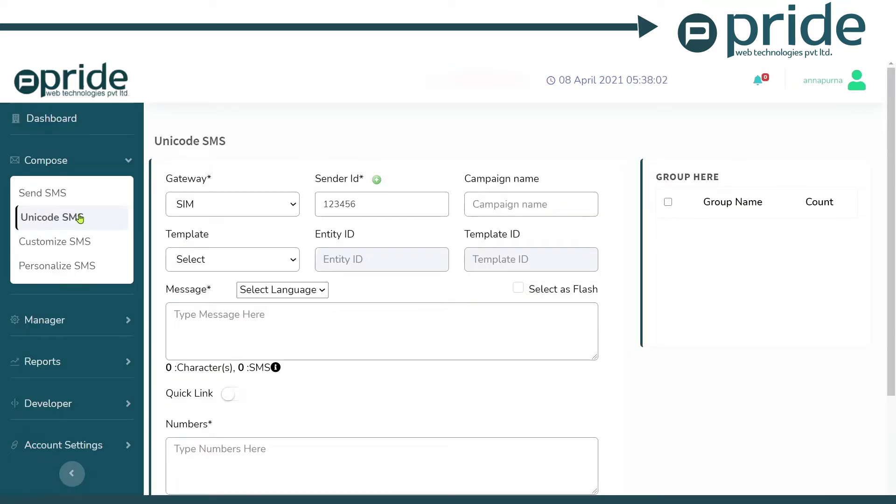
click(313, 293)
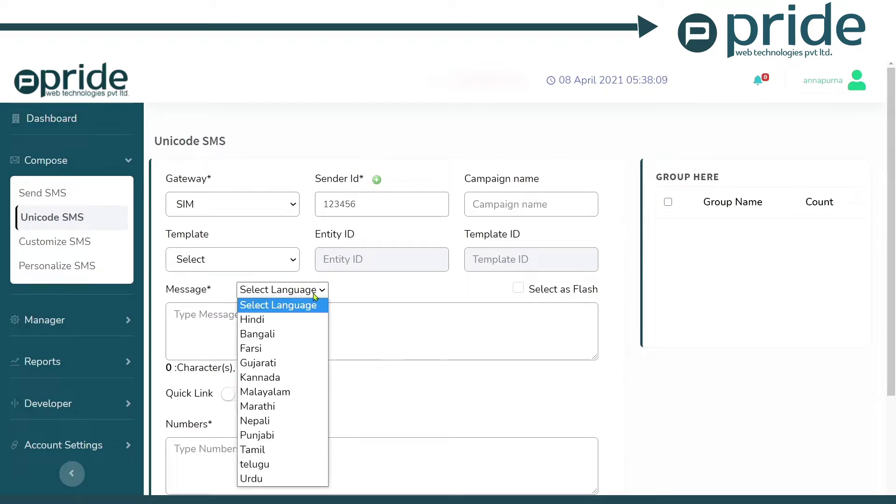
click(356, 329)
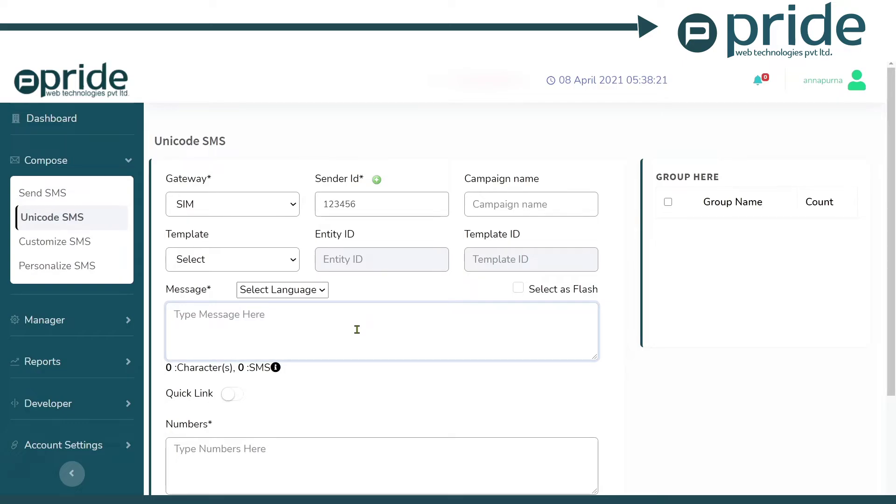
Apply the Demo template, set the language to Hindi and begin the Hindi company-name message
click(227, 259)
click(217, 292)
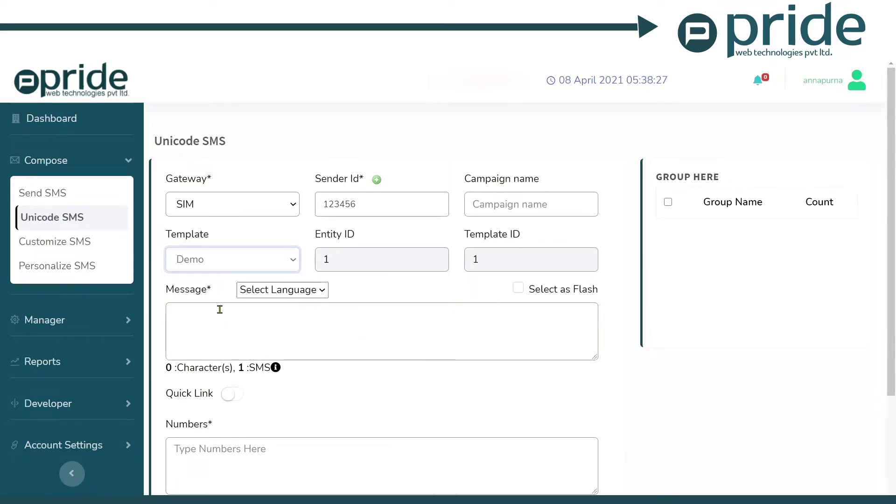
click(280, 290)
click(270, 319)
click(239, 318)
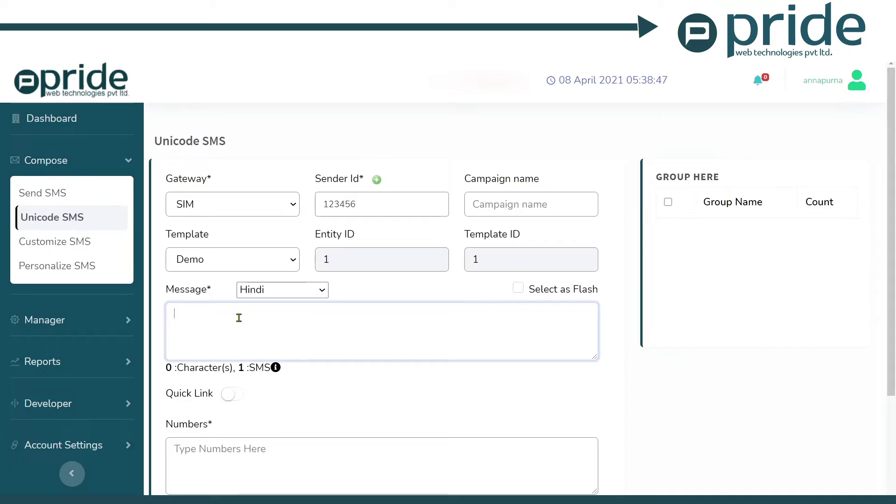
text(pri)
text(de we)
text(b t)
text( techno)
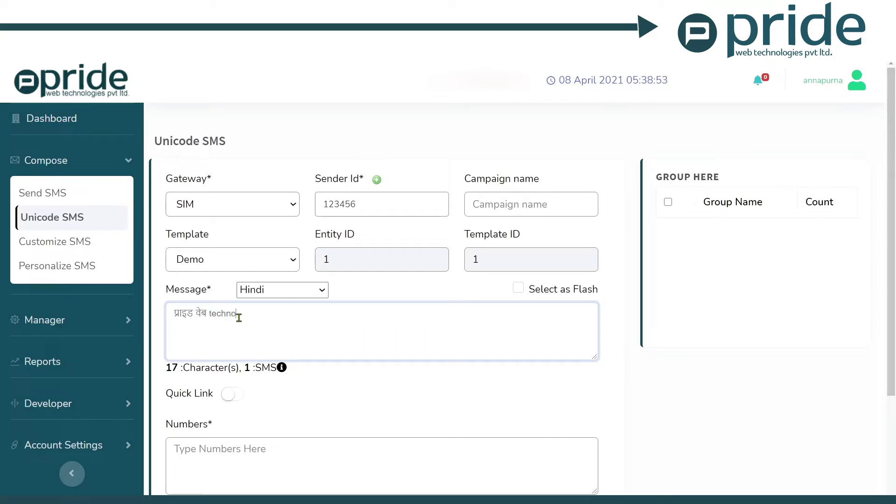
text(logies pvt ltd)
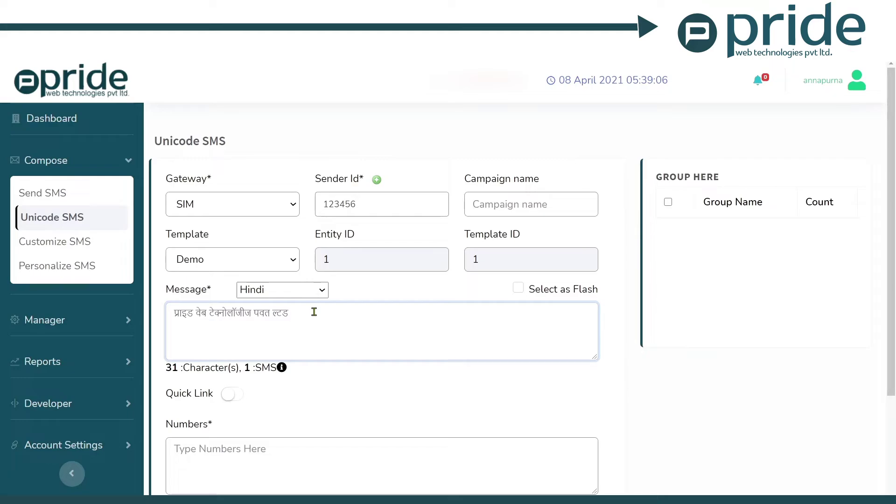
click(230, 395)
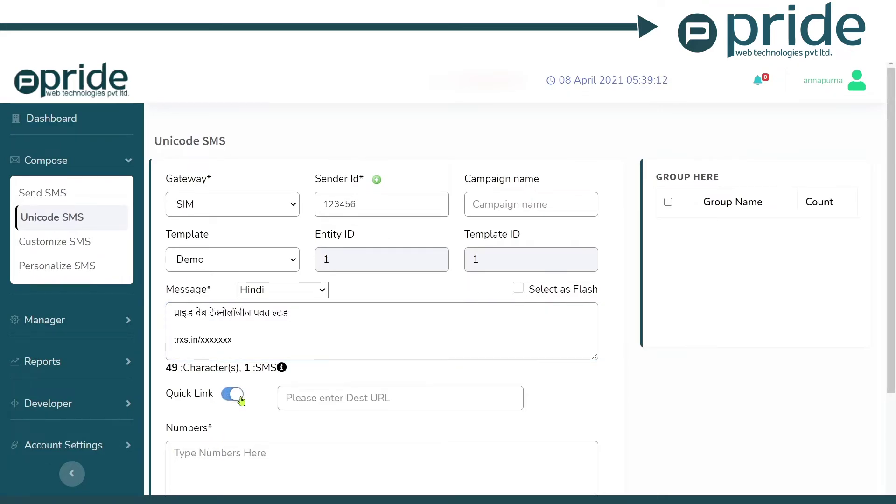
click(326, 395)
click(331, 425)
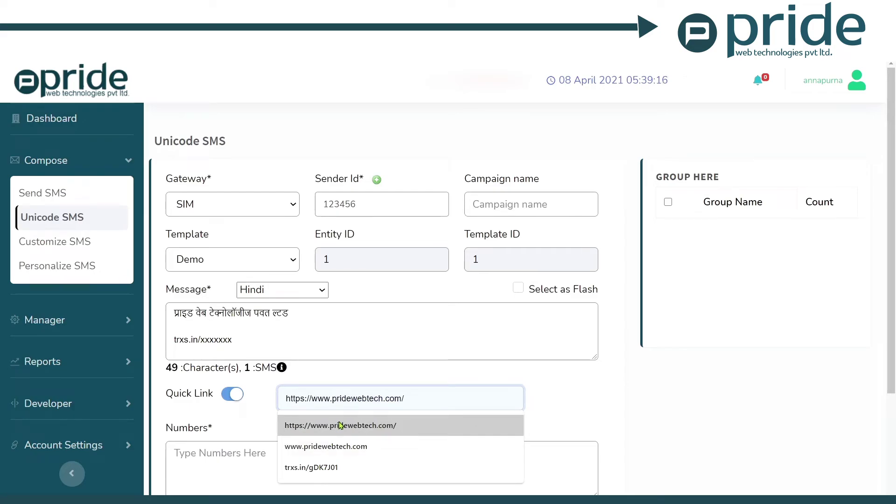
click(340, 425)
scroll(338, 424, down, 1)
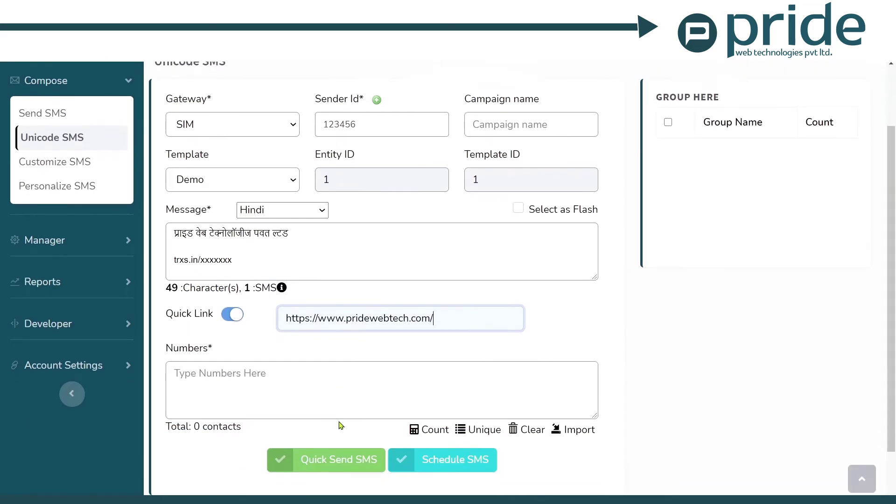
click(351, 390)
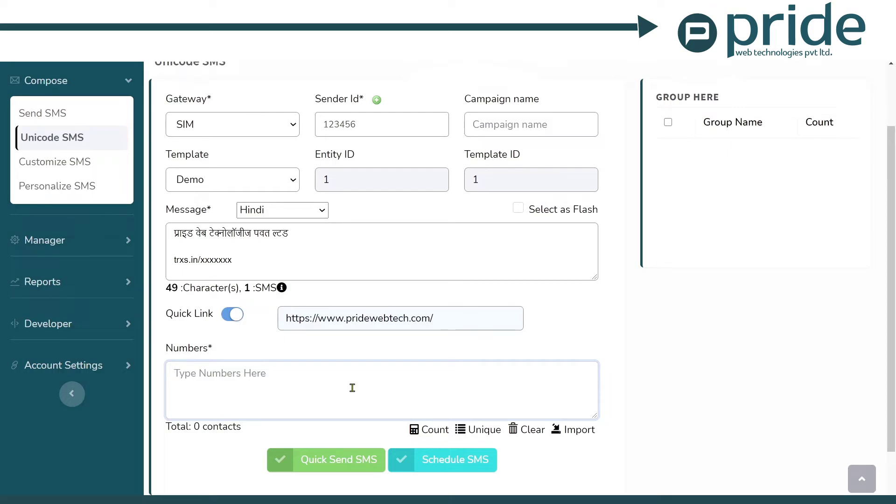
Enter three recipient numbers on separate lines, count them as 3 and remove duplicates
key(Return)
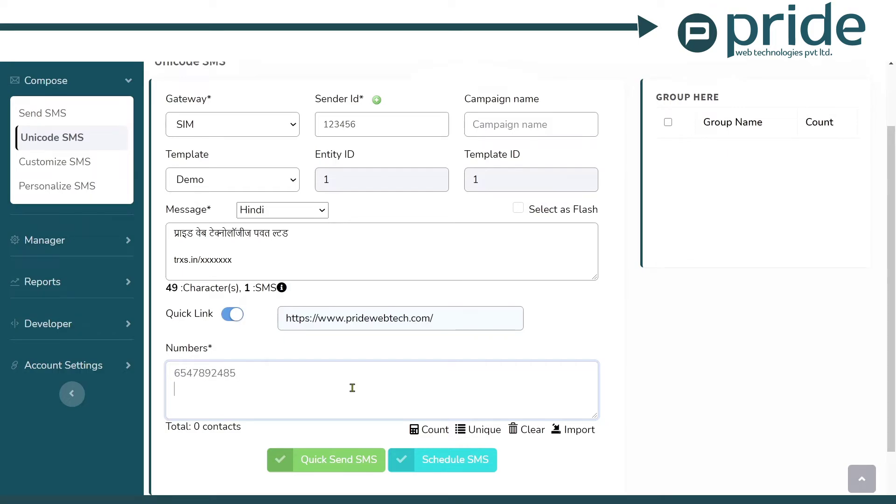
key(Return)
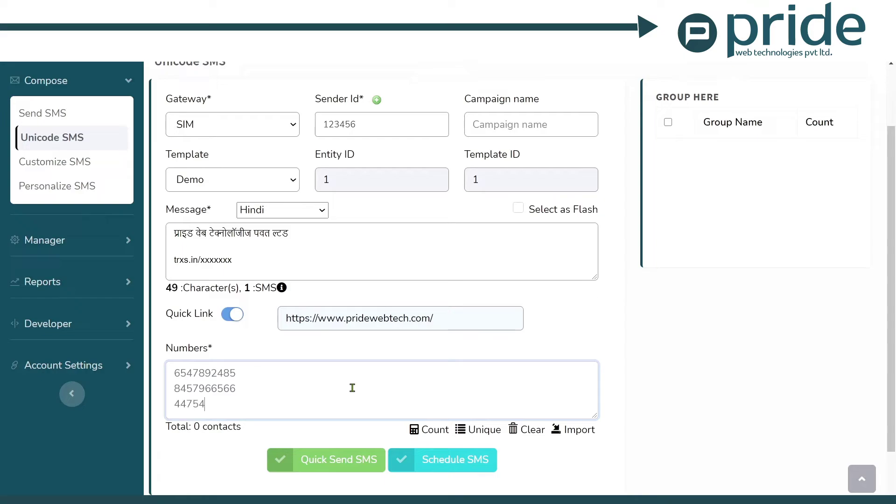
click(439, 433)
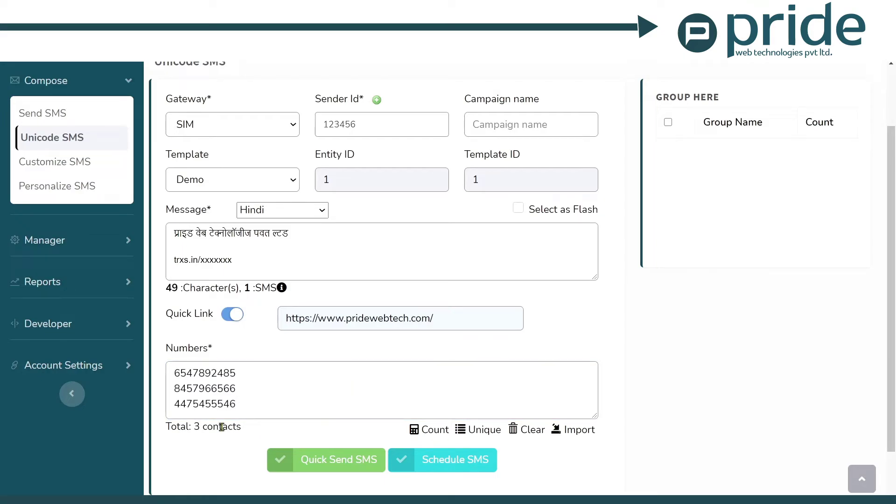
click(482, 435)
scroll(253, 393, down, 2)
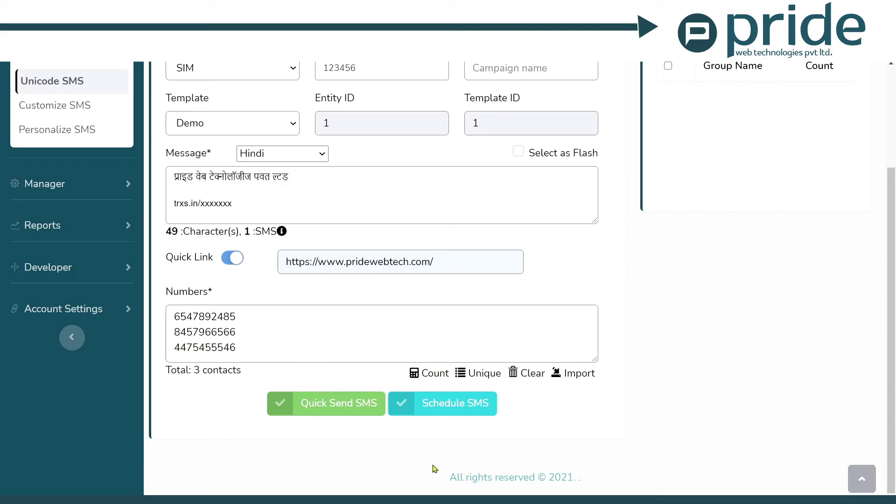
Preview the Hindi message via Quick Send SMS and send it now to the three numbers
click(351, 405)
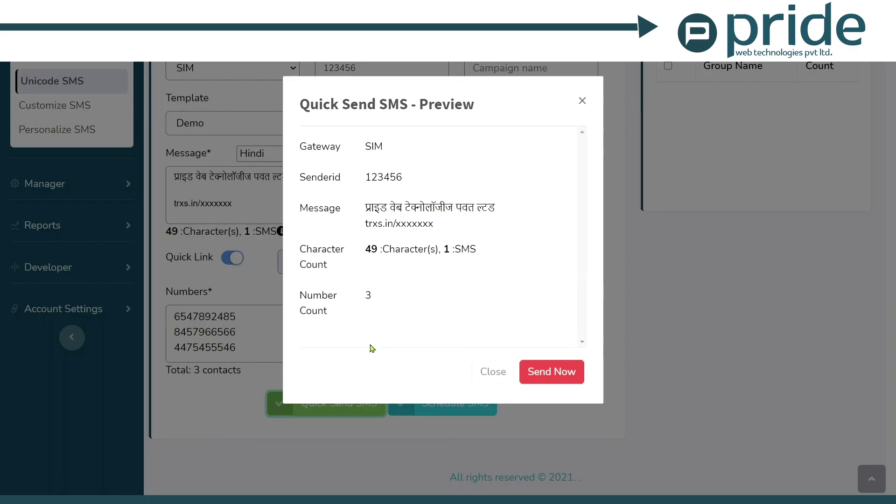
click(544, 371)
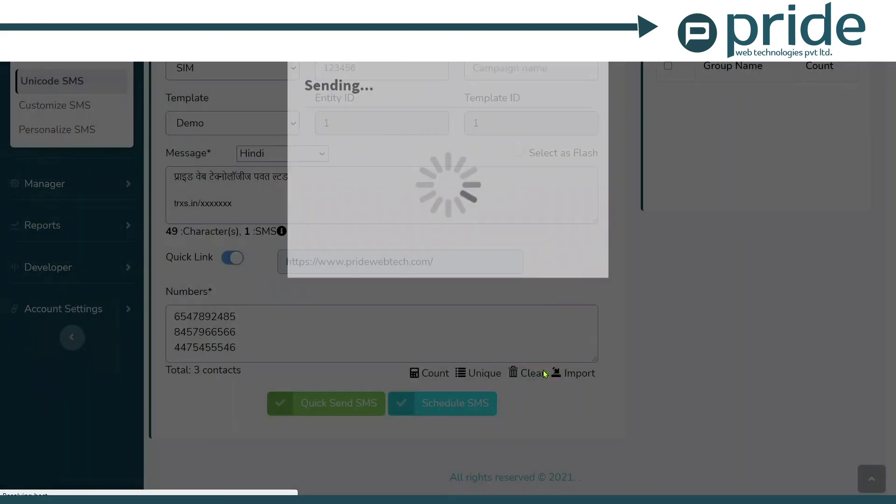